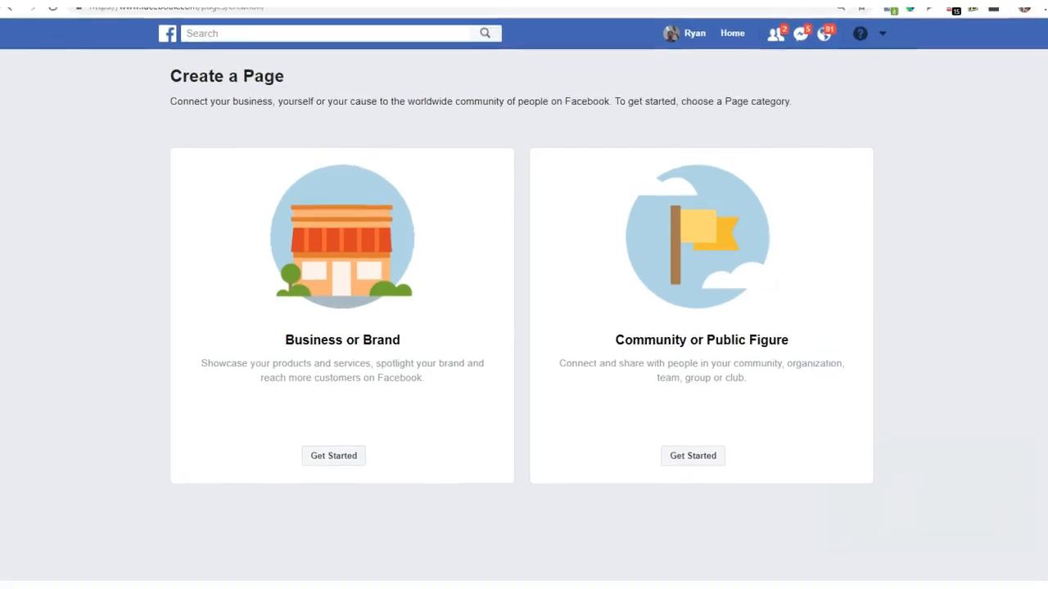
click(150, 14)
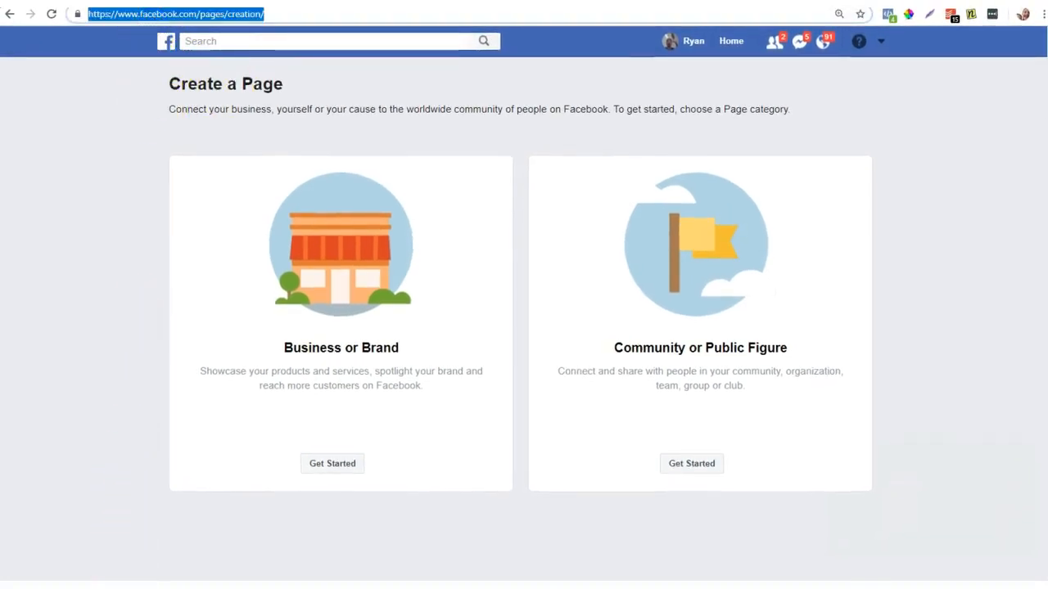
mouse_move(154, 244)
mouse_down()
mouse_move(138, 129)
mouse_move(141, 38)
mouse_move(122, 35)
mouse_move(174, 34)
mouse_up()
mouse_move(367, 116)
mouse_down()
mouse_move(254, 28)
mouse_move(243, 32)
mouse_move(290, 26)
mouse_up()
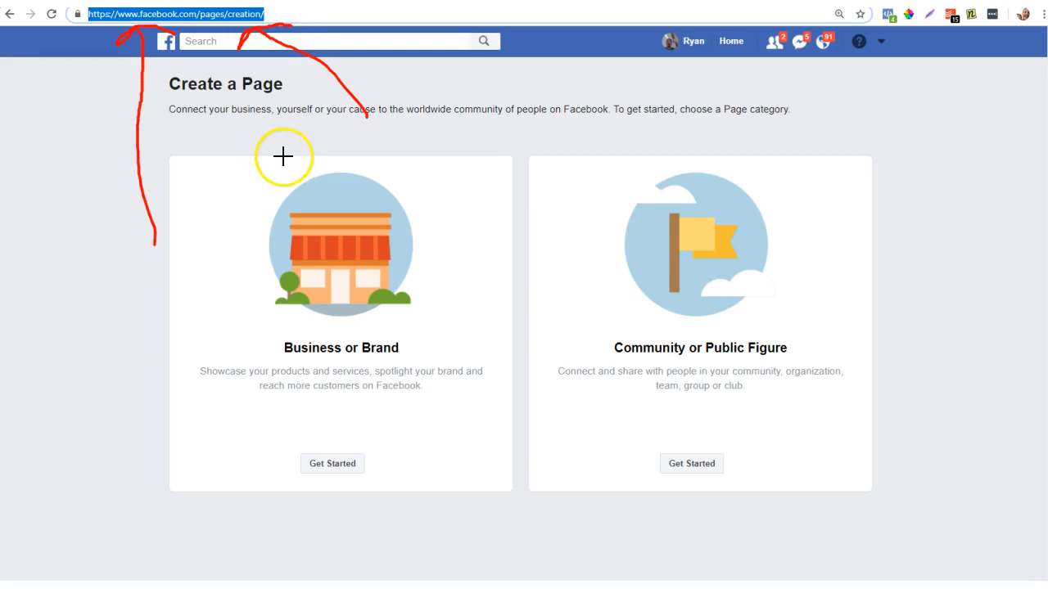
key(Escape)
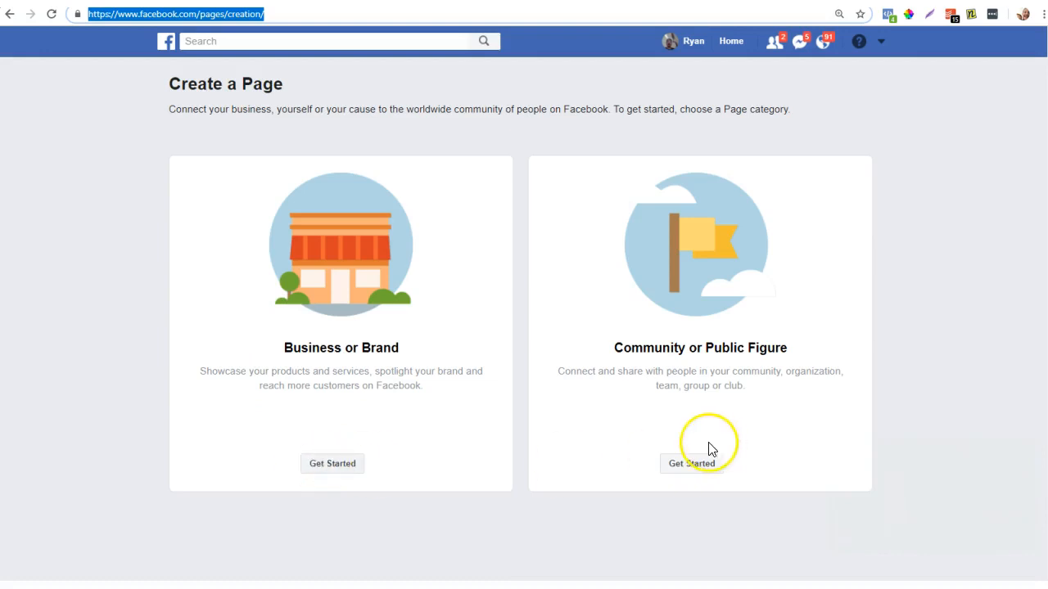
Step: Start a Business or Brand page and enter HomeBizzy as the page name
click(352, 465)
click(243, 254)
text(Homeb)
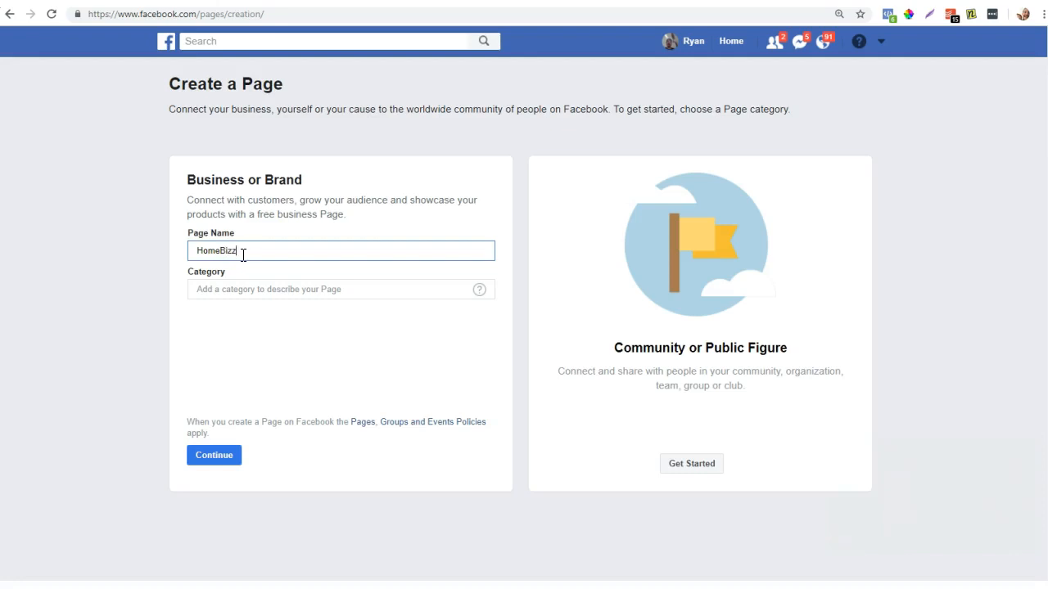
Step: Set the page's category to Advertising/Marketing
click(237, 293)
click(328, 288)
text(e)
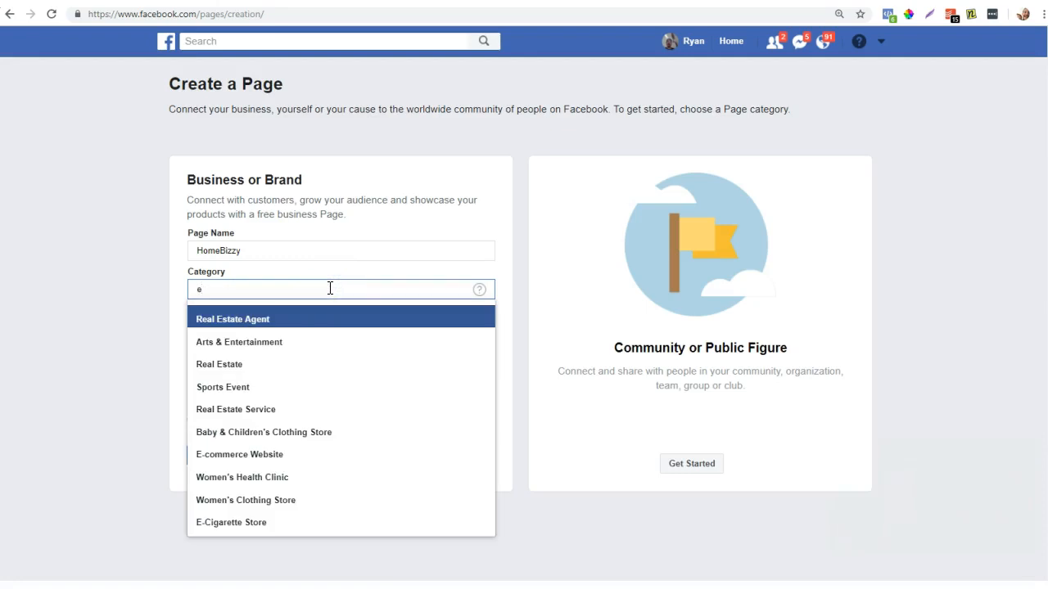
key(BackSpace)
text(adv)
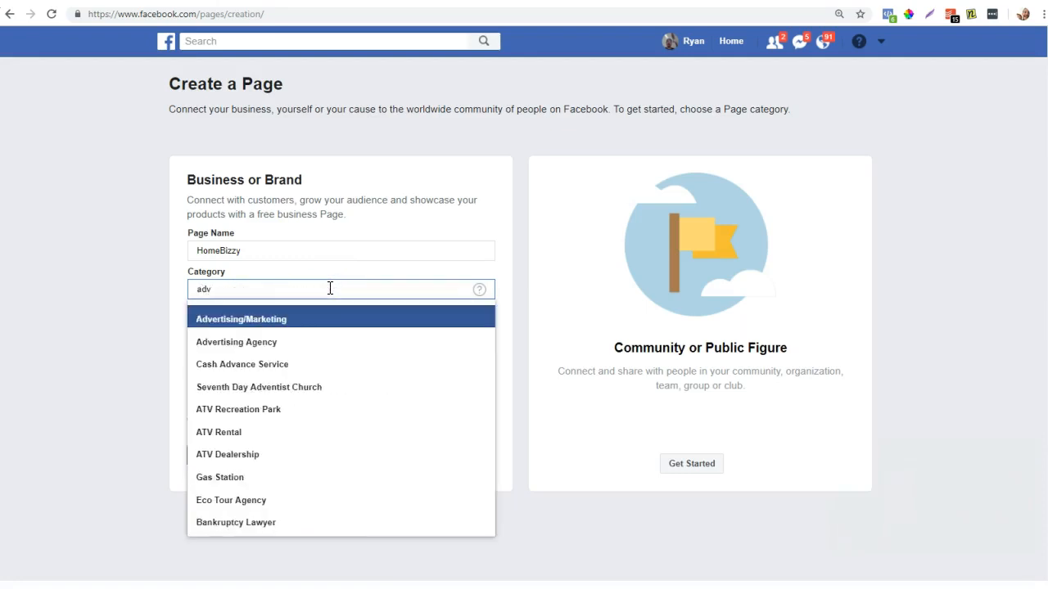
click(236, 321)
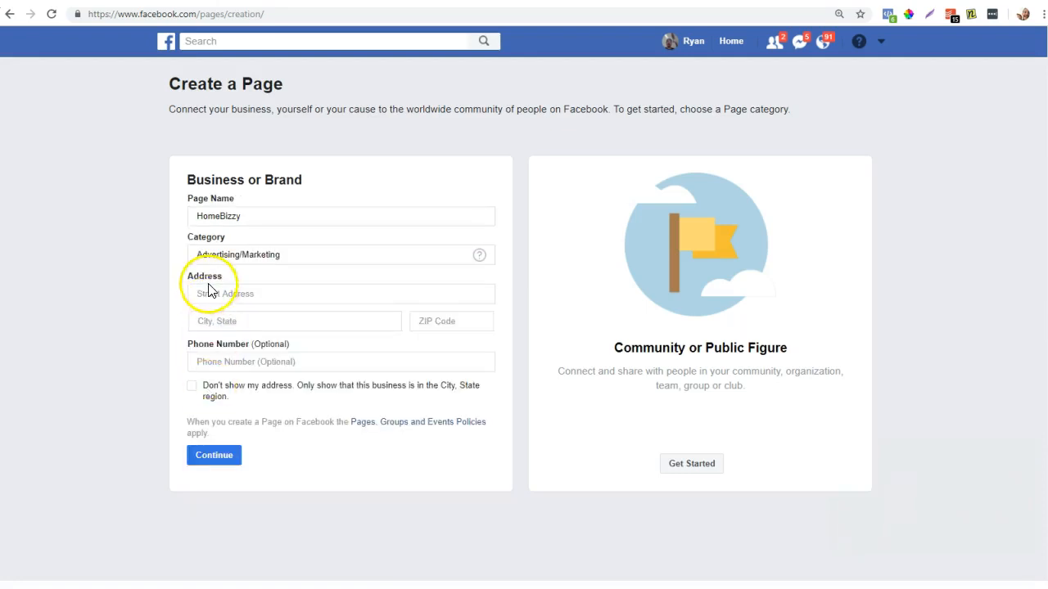
Step: Fill in the business's full address and phone number, choose not to show the address, and submit the page details
click(212, 292)
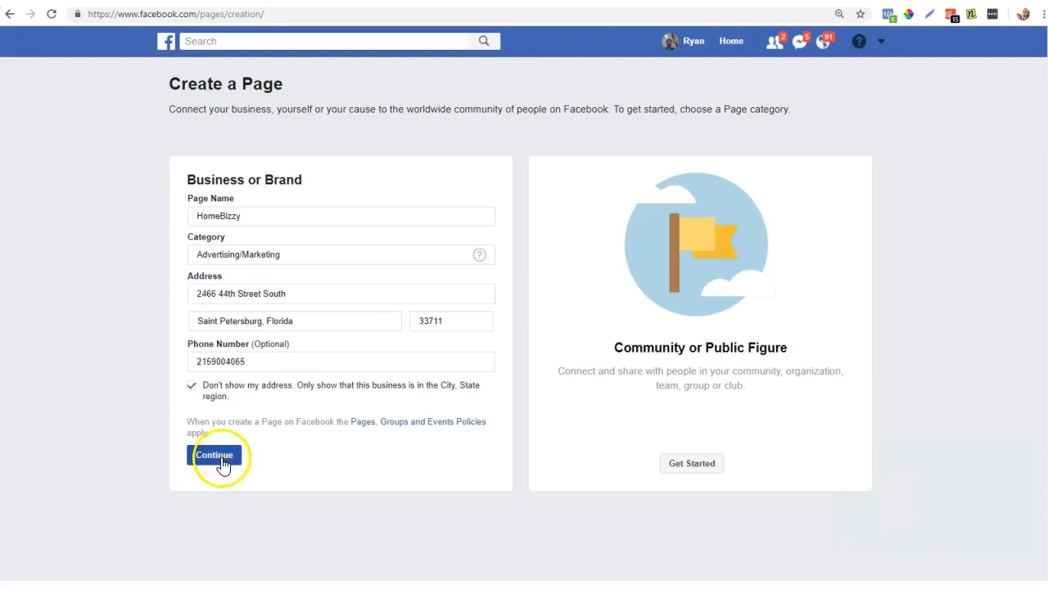
click(219, 456)
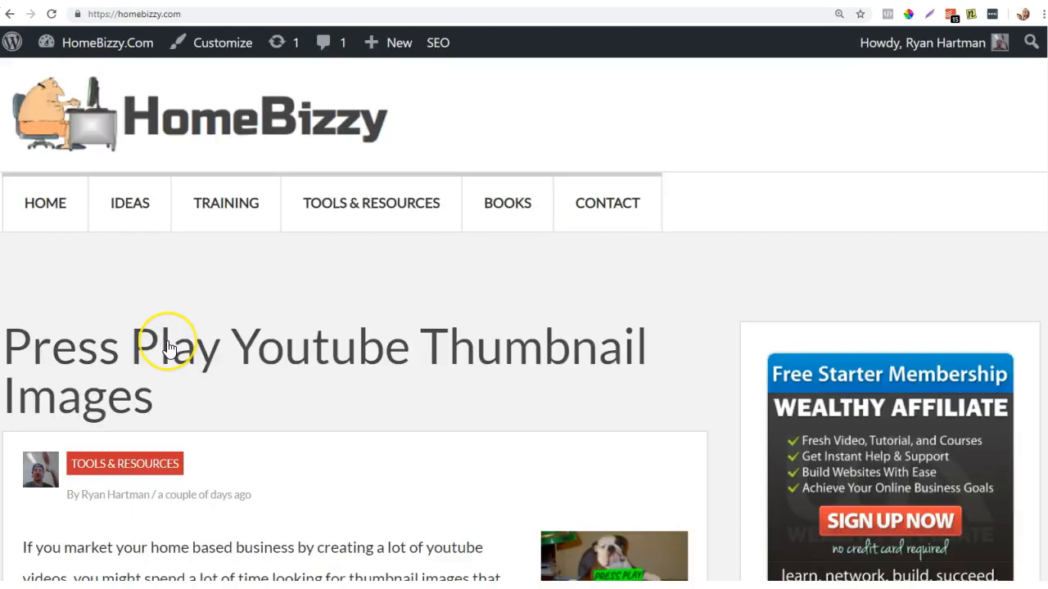
Step: On homebizzy.com, capture the cartoon figure of the header logo as a 180x176 pixel screenshot and save the image
key(Print)
mouse_move(5, 63)
mouse_down()
mouse_move(26, 106)
mouse_move(75, 154)
mouse_move(124, 162)
mouse_move(63, 172)
mouse_up()
drag(63, 62, 65, 56)
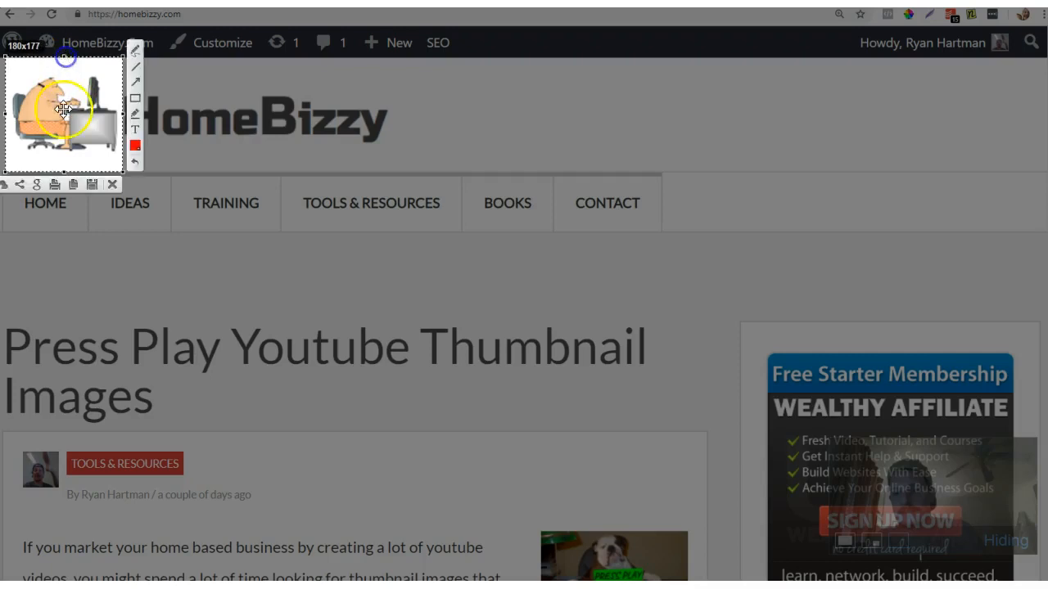
drag(61, 172, 64, 176)
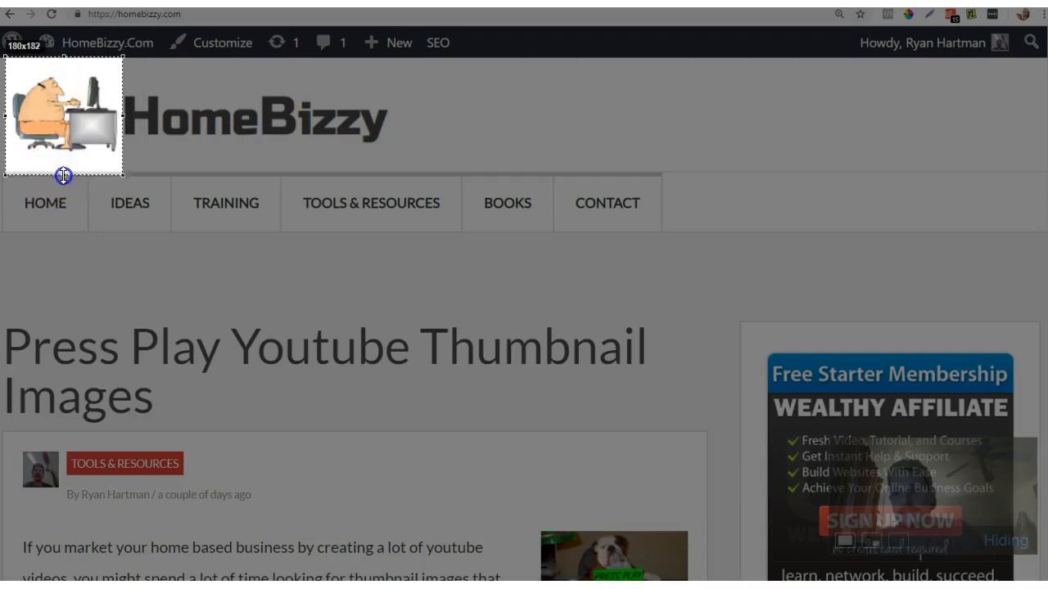
drag(65, 175, 66, 174)
drag(64, 58, 64, 61)
click(92, 189)
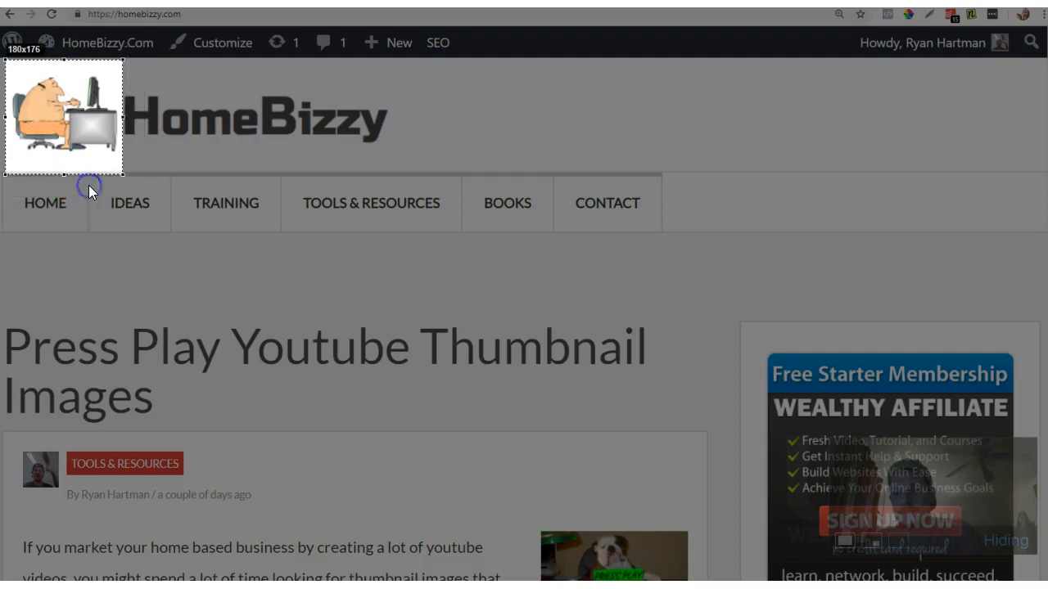
click(280, 177)
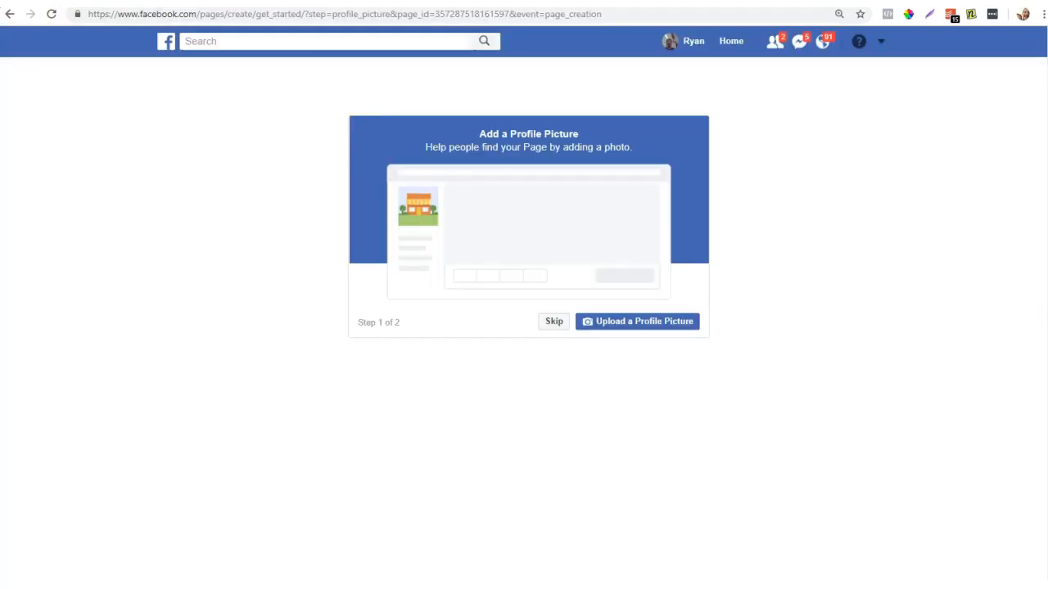
Step: Upload Screenshot_20 as the new page's profile picture and skip the cover photo prompt
click(606, 333)
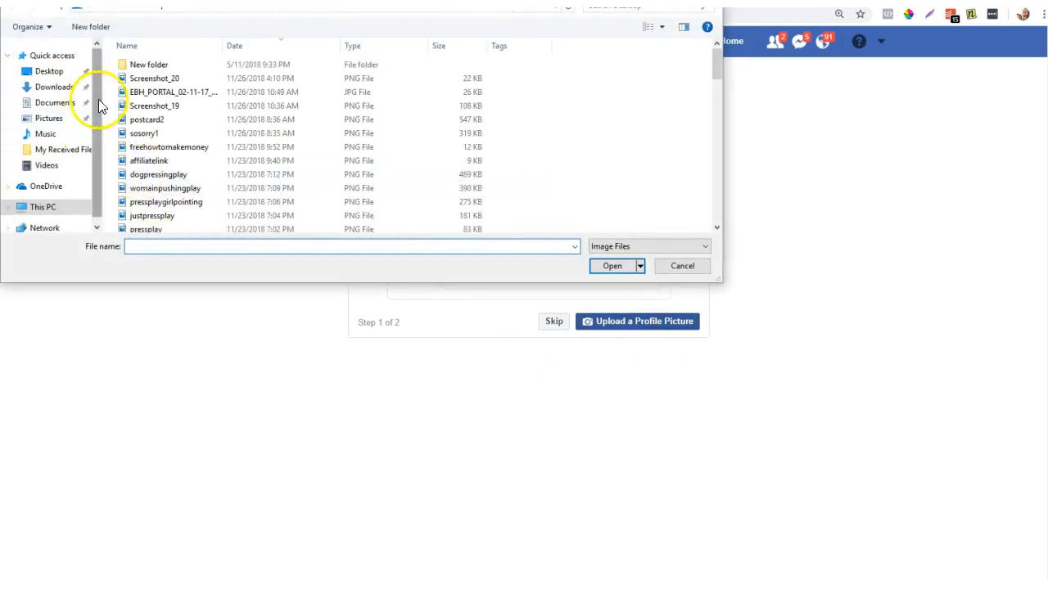
click(125, 80)
click(616, 267)
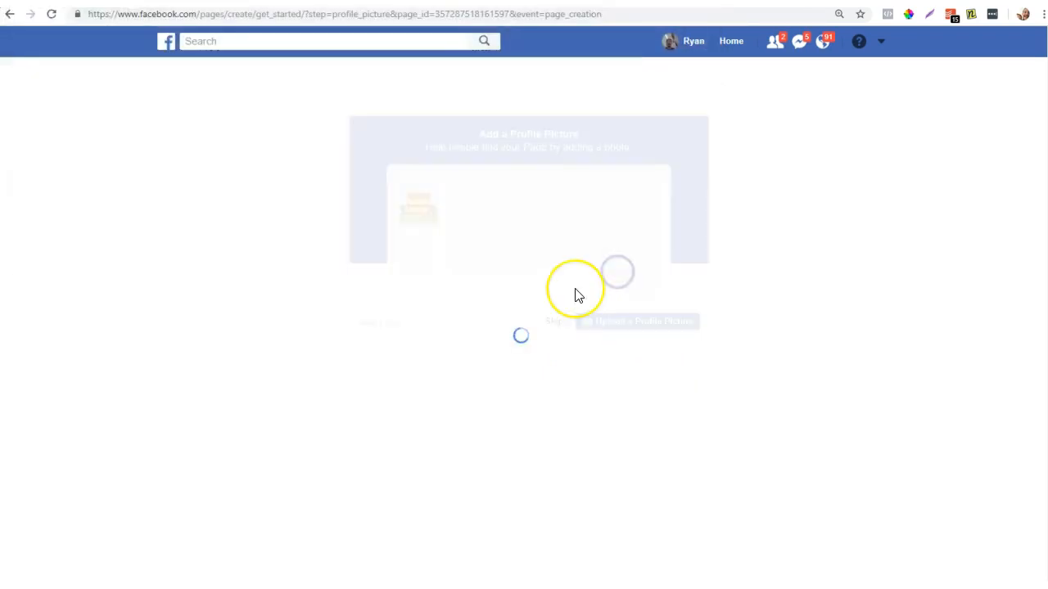
click(556, 307)
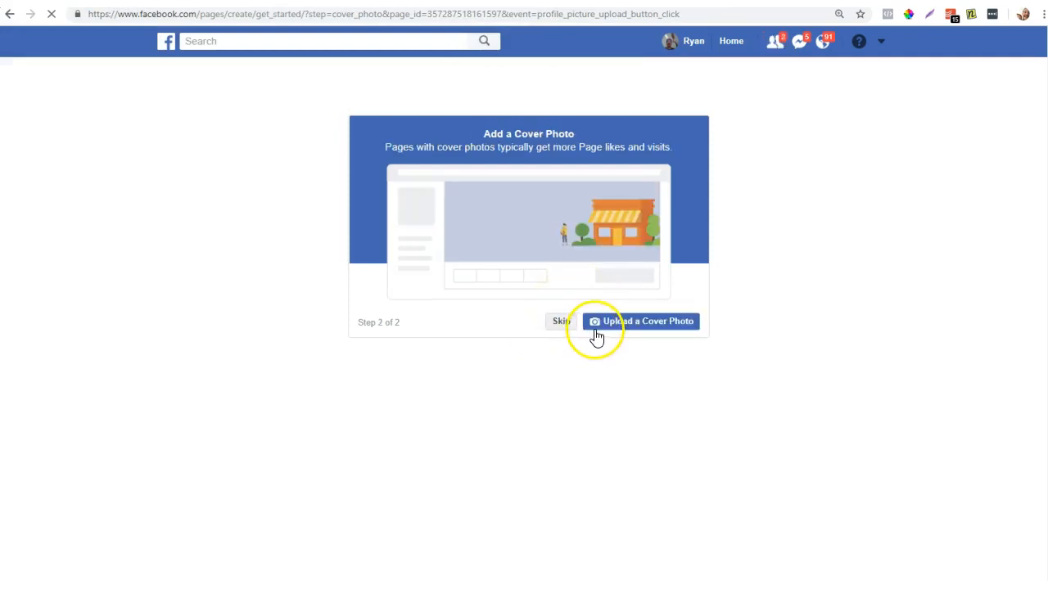
click(565, 324)
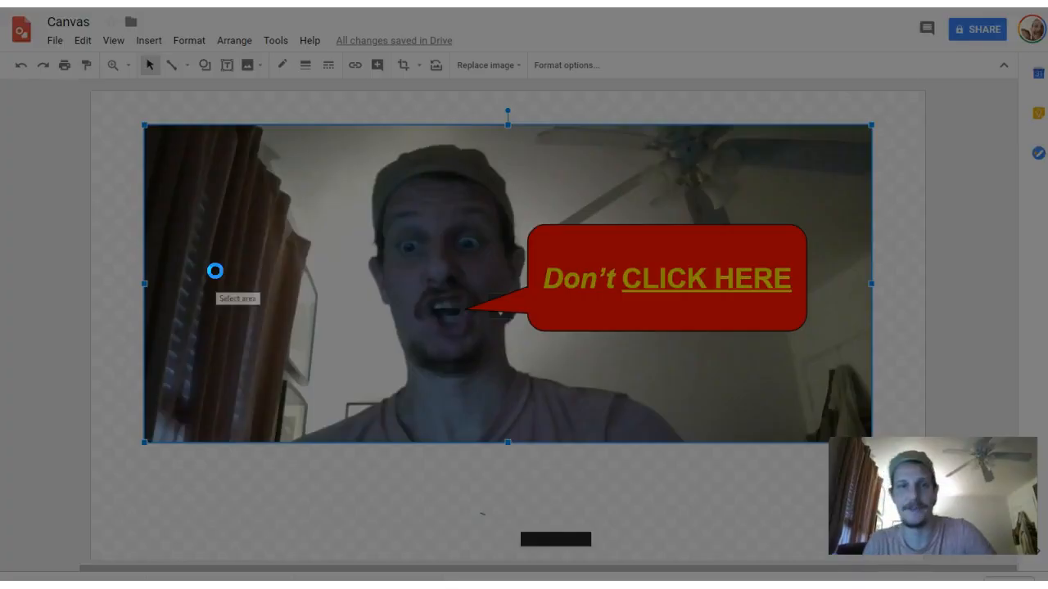
Step: In Google Drawings, capture an 855x370 pixel area around the face and the "Don't CLICK HERE" bubble and save the screenshot
mouse_move(152, 131)
mouse_down()
mouse_move(726, 408)
mouse_move(846, 412)
mouse_move(814, 429)
mouse_up()
drag(152, 281, 257, 279)
drag(535, 429, 552, 377)
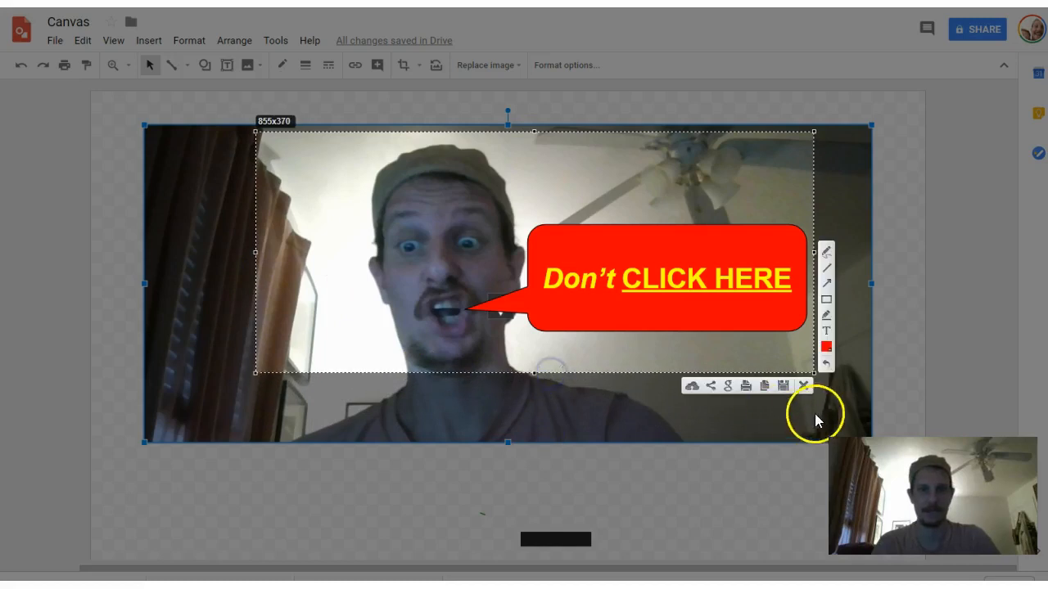
click(782, 386)
click(287, 136)
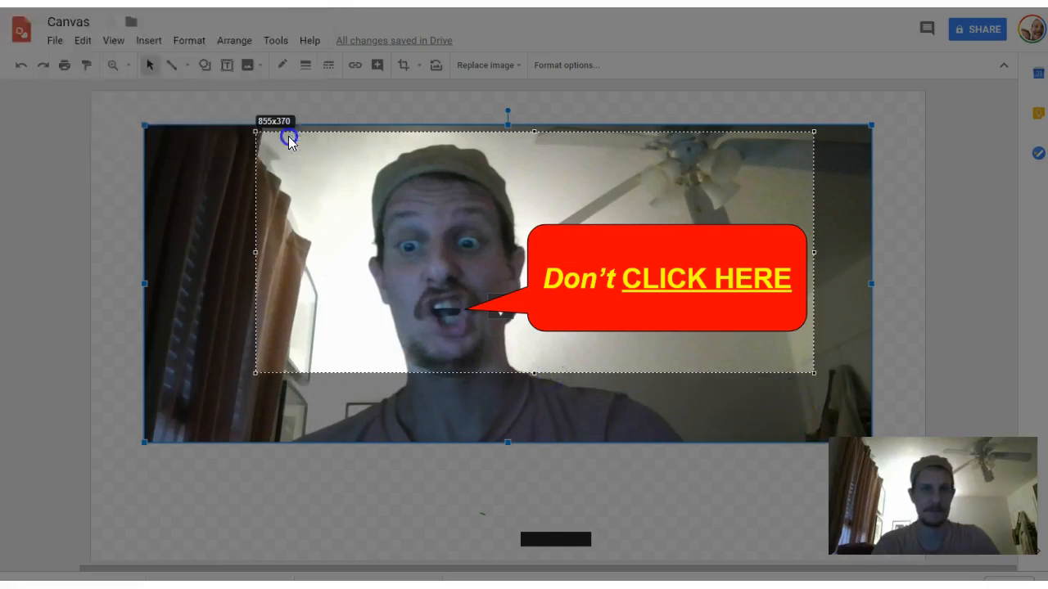
Step: Back on the HomeBizzy Facebook page, upload Screenshot_21 as the cover photo, shift it slightly upward and save it
key(ctrl+Tab)
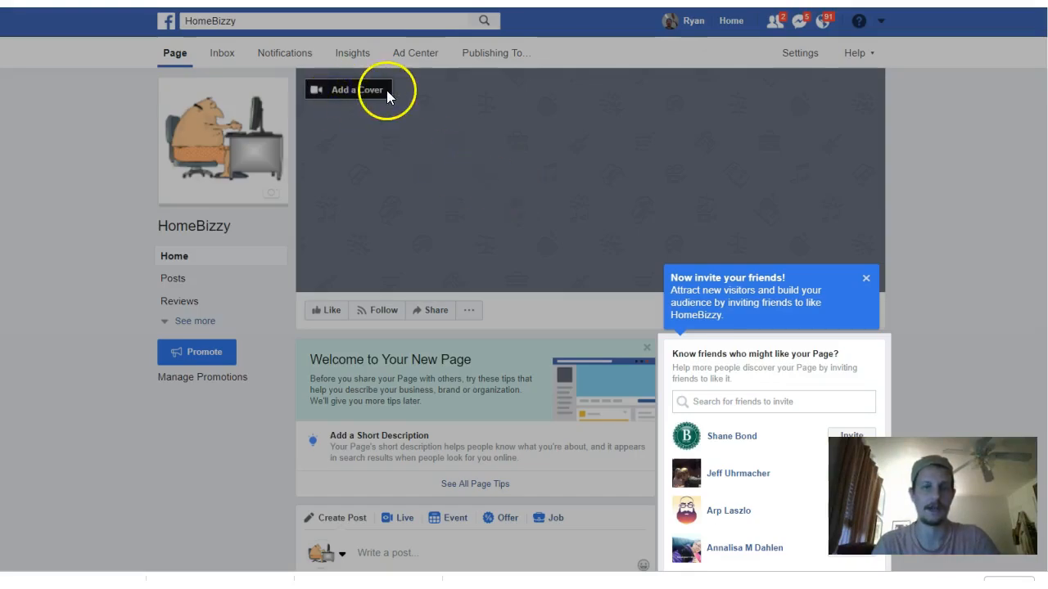
click(866, 280)
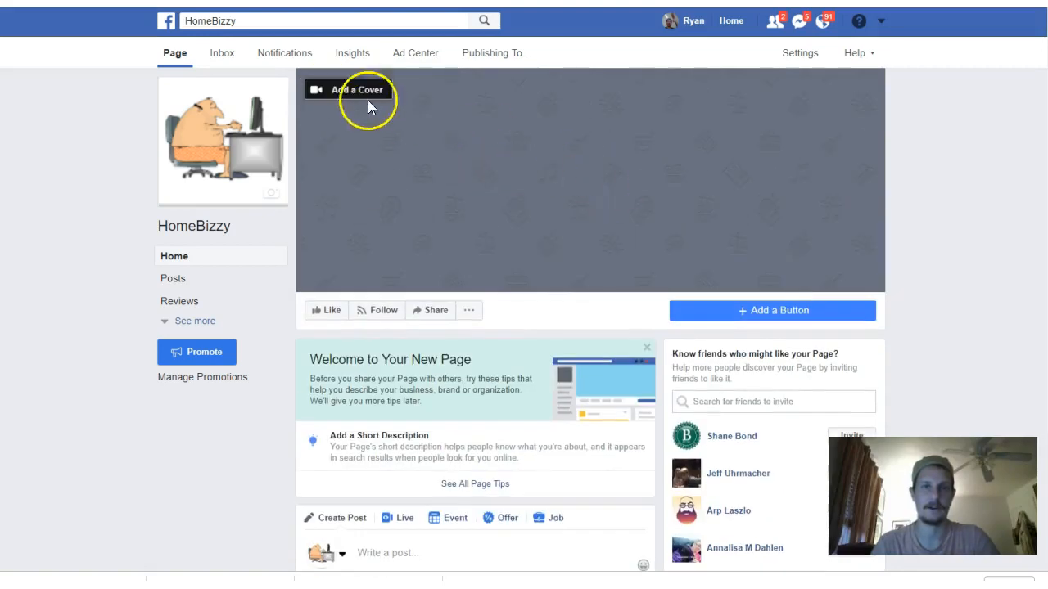
click(371, 114)
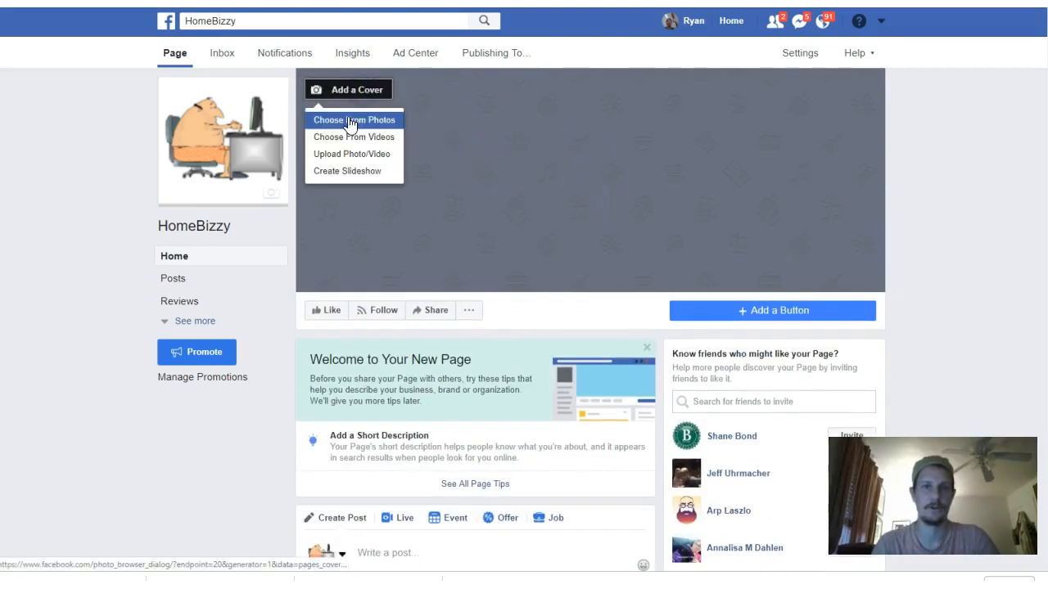
click(345, 155)
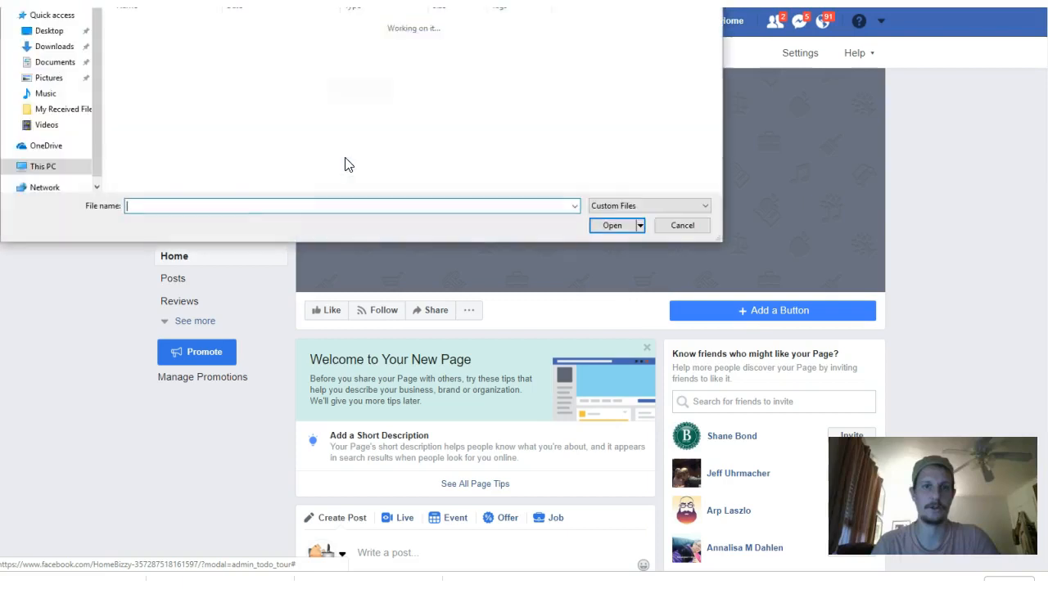
click(168, 37)
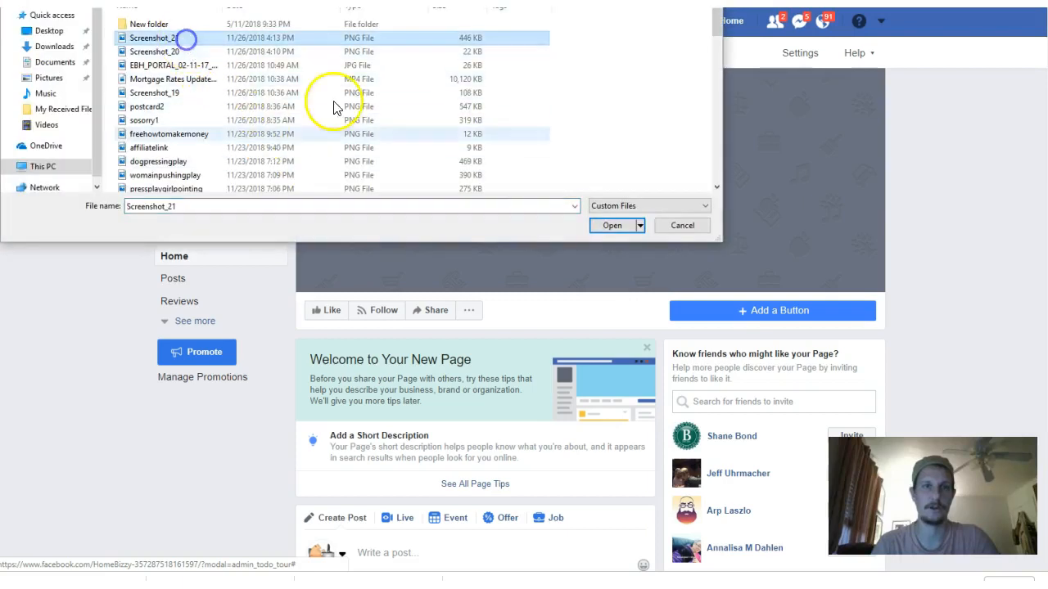
click(607, 226)
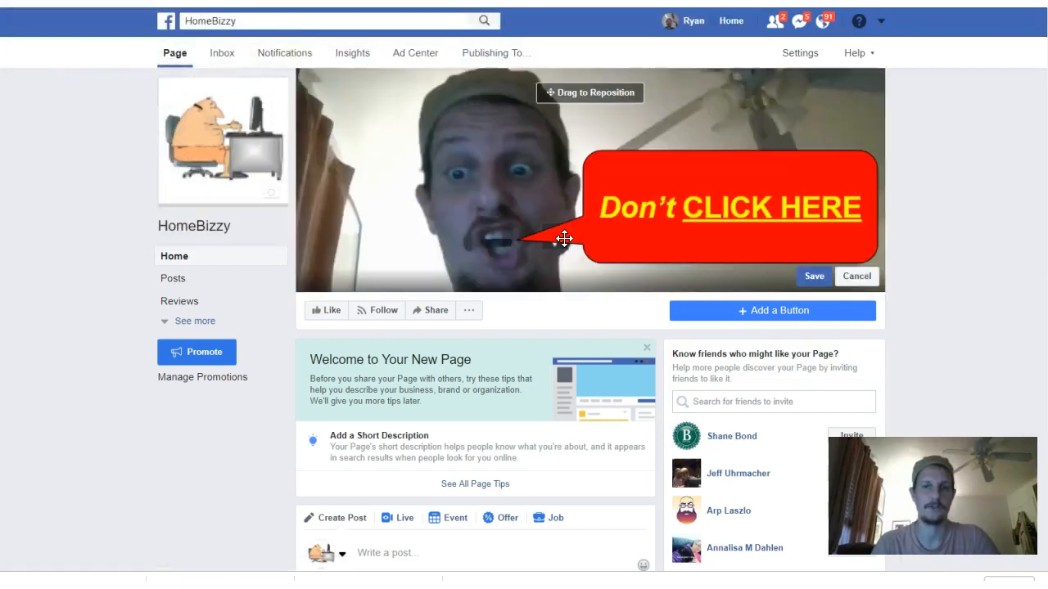
drag(565, 238, 487, 164)
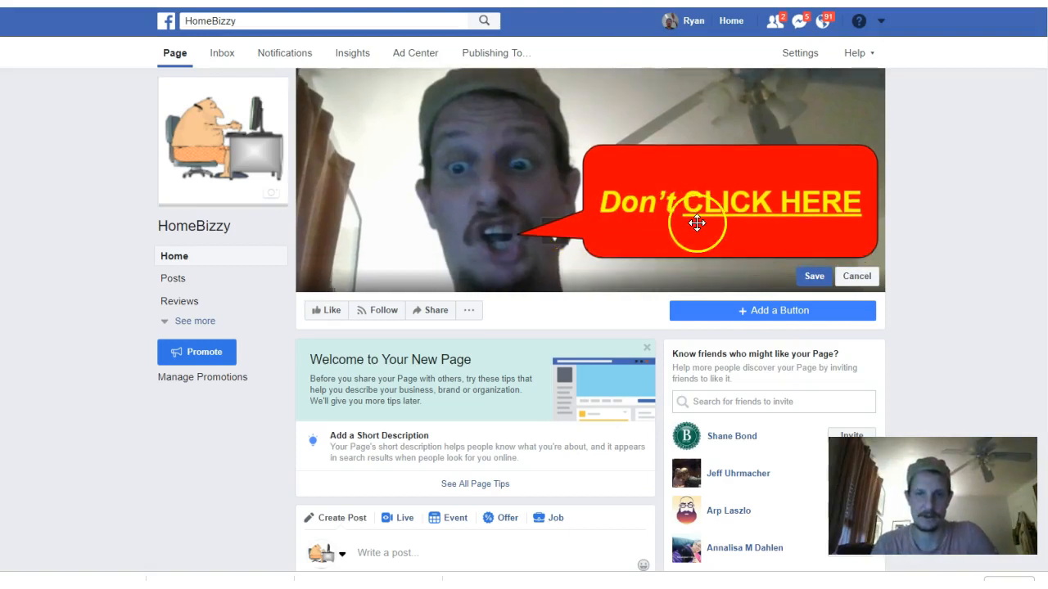
click(814, 277)
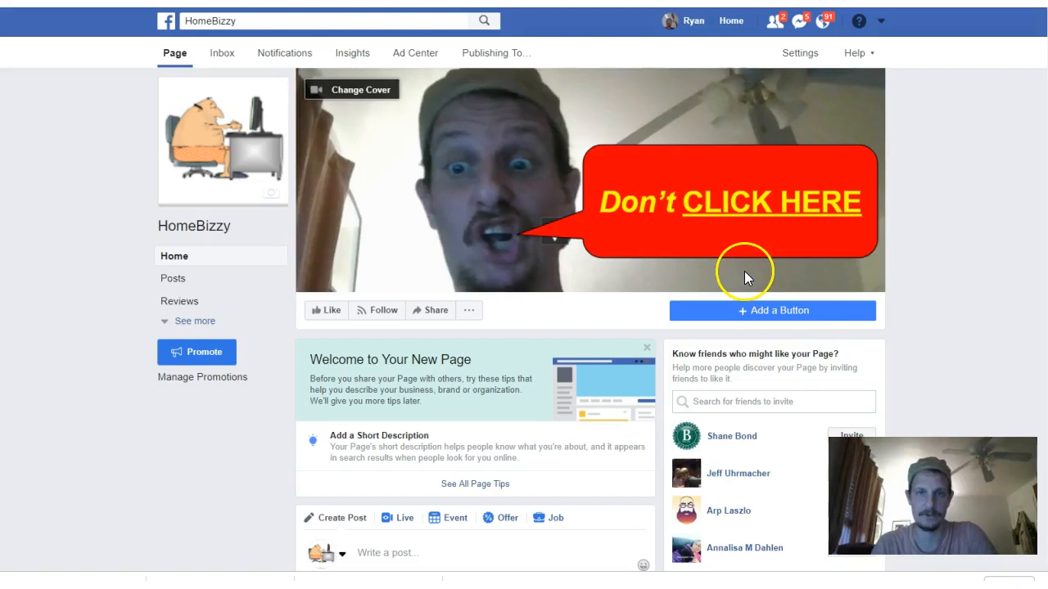
click(555, 186)
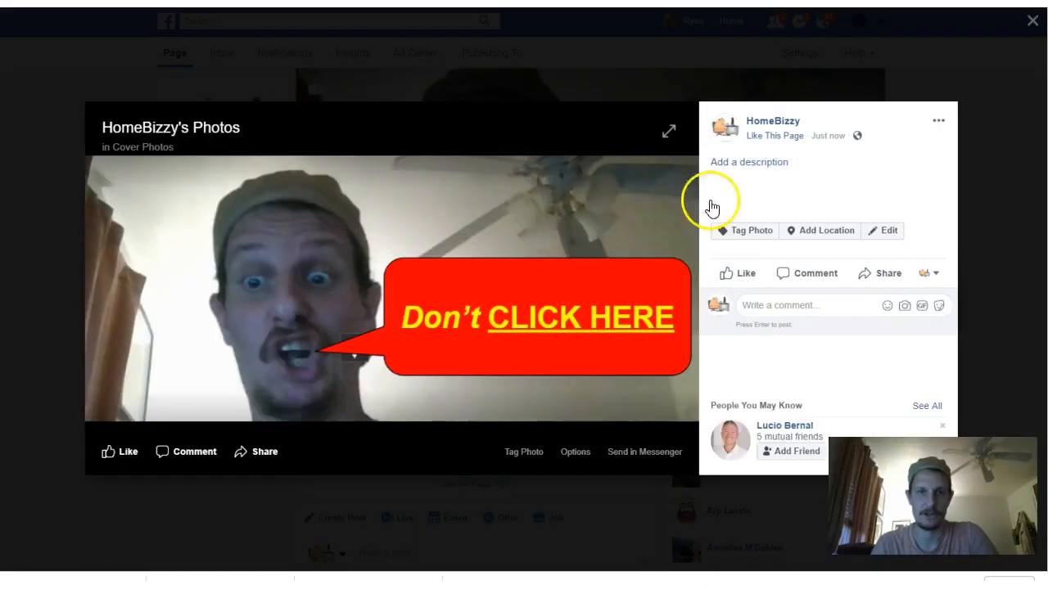
click(738, 167)
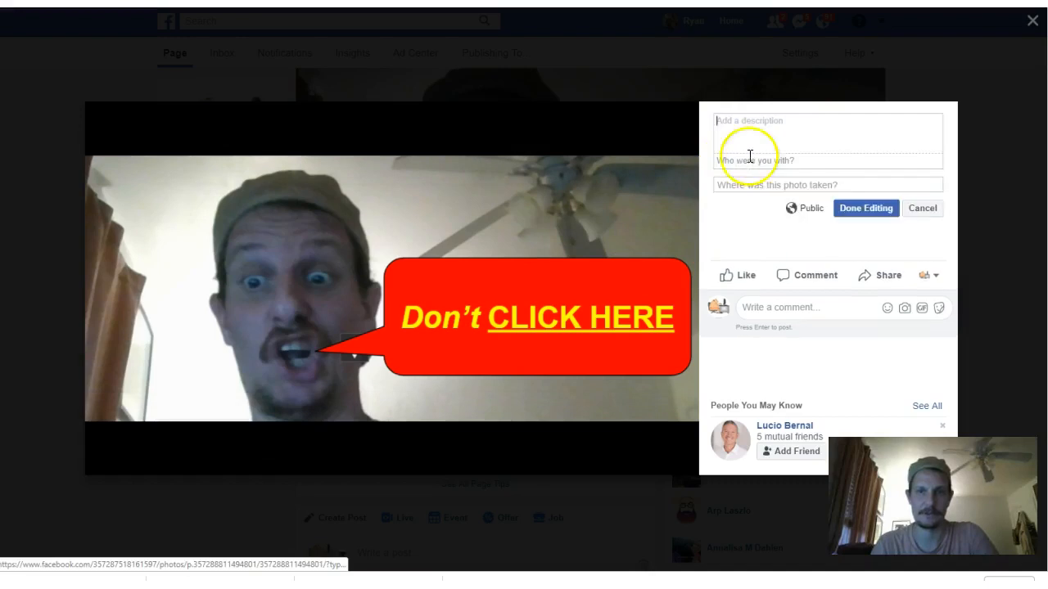
click(750, 139)
text(Hey! I told you not to click!)
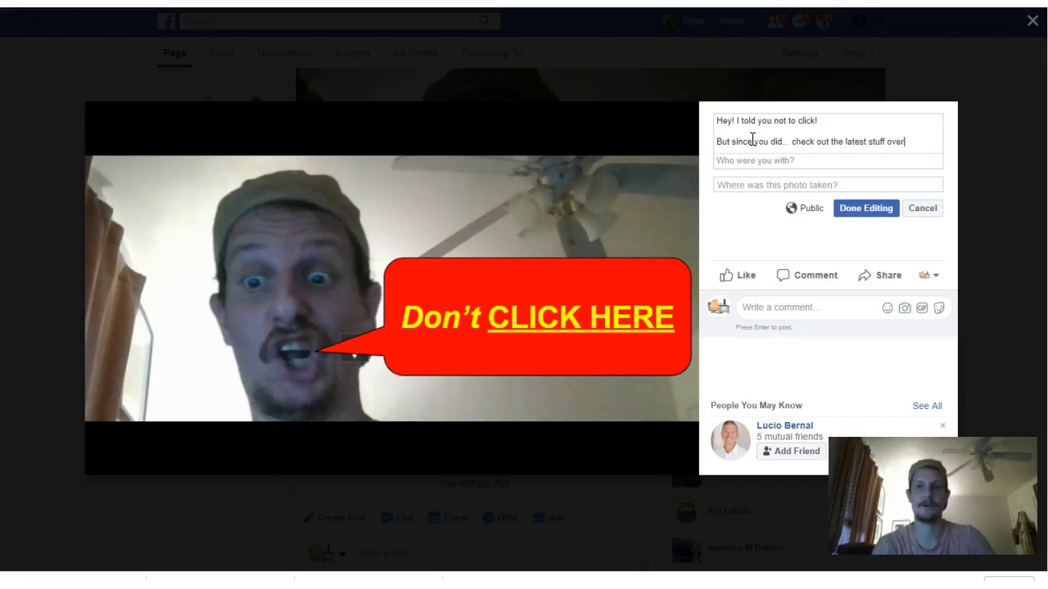
text(://homebizzy.com Now!)
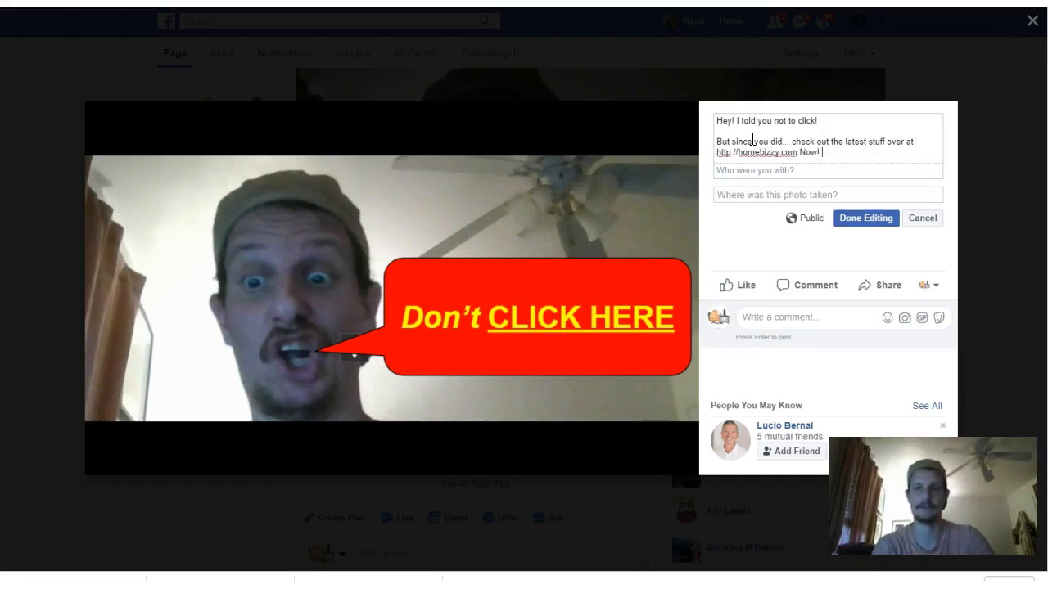
key(Return)
key(Return)
text(Thanks.)
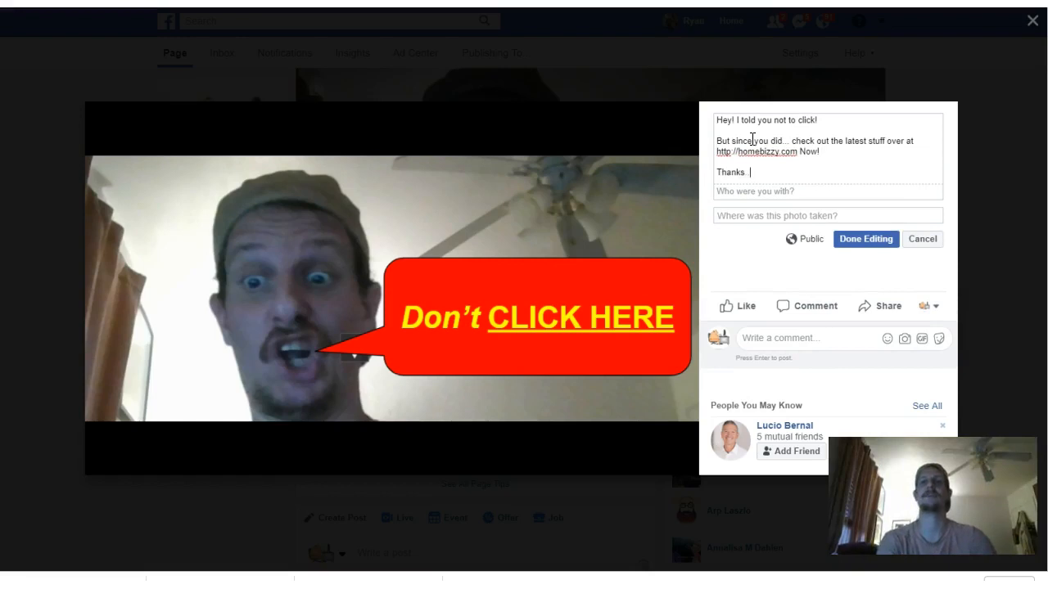
text(..)
click(850, 241)
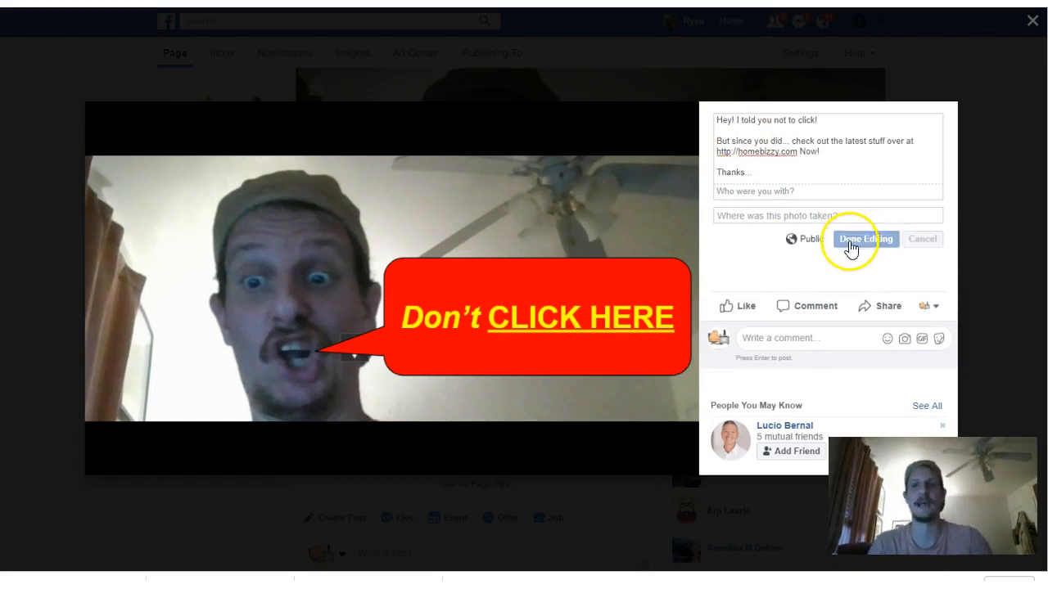
click(385, 92)
Step: Start adding a page button below the cover photo, choosing Watch Video from the options for learning more about the business
scroll(687, 262, down, 3)
scroll(687, 262, up, 3)
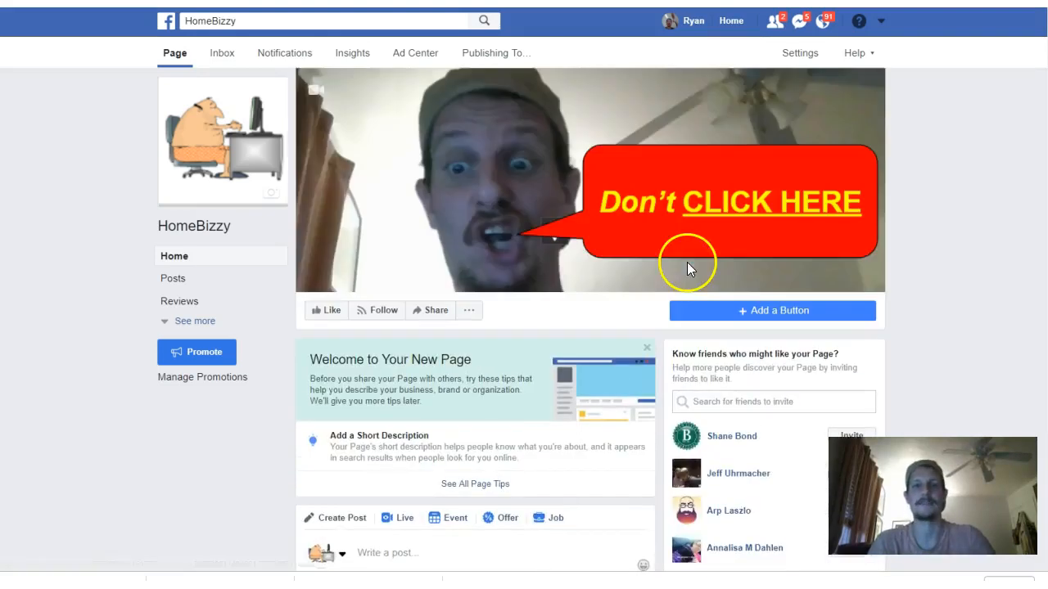
scroll(565, 287, down, 1)
scroll(600, 266, up, 1)
click(776, 311)
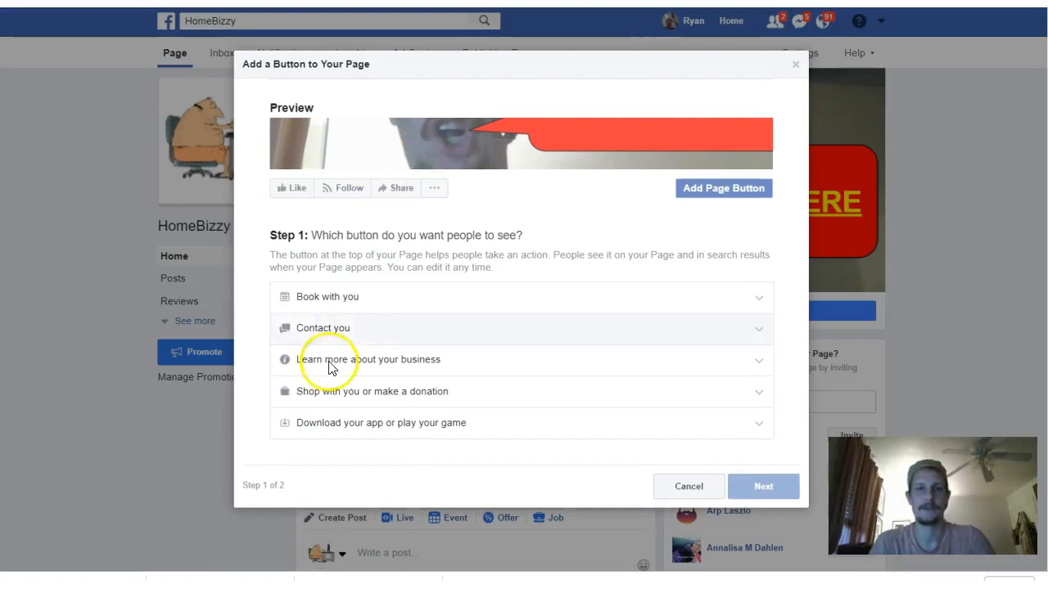
click(331, 361)
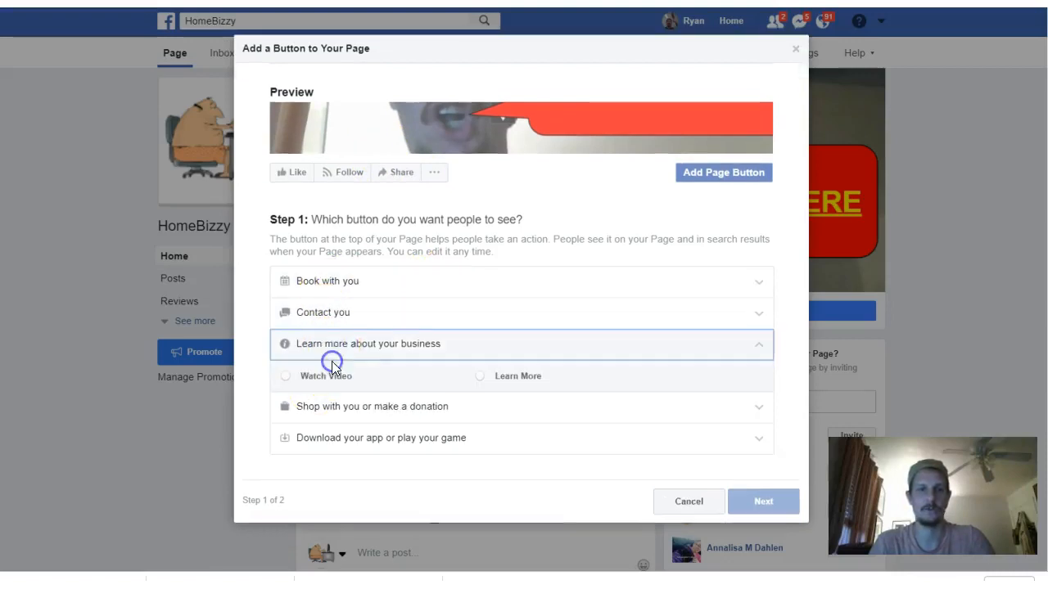
click(285, 376)
click(764, 503)
click(364, 364)
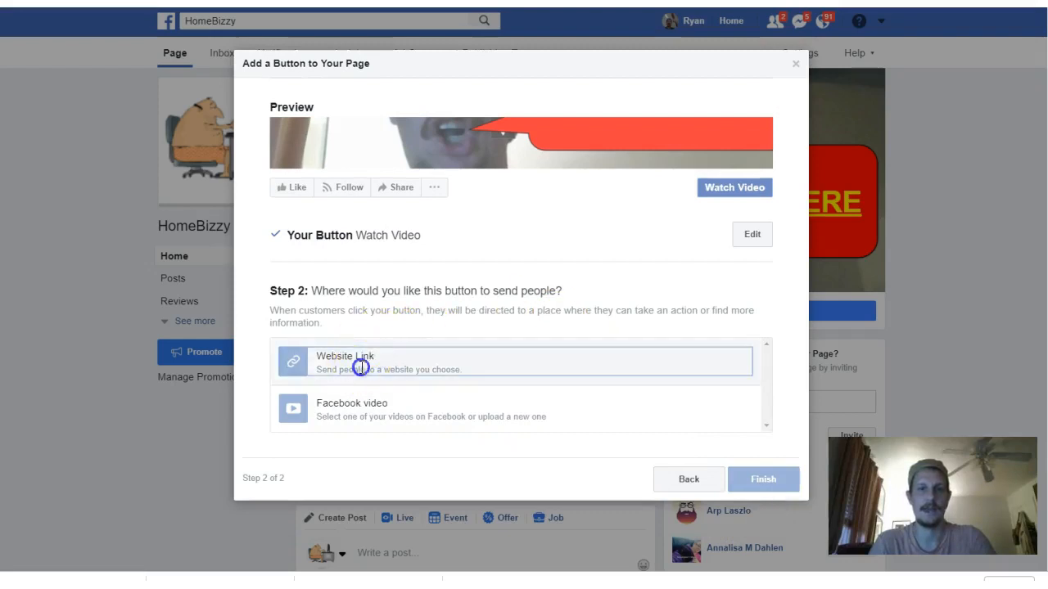
click(412, 137)
text(http://homebizzy.com)
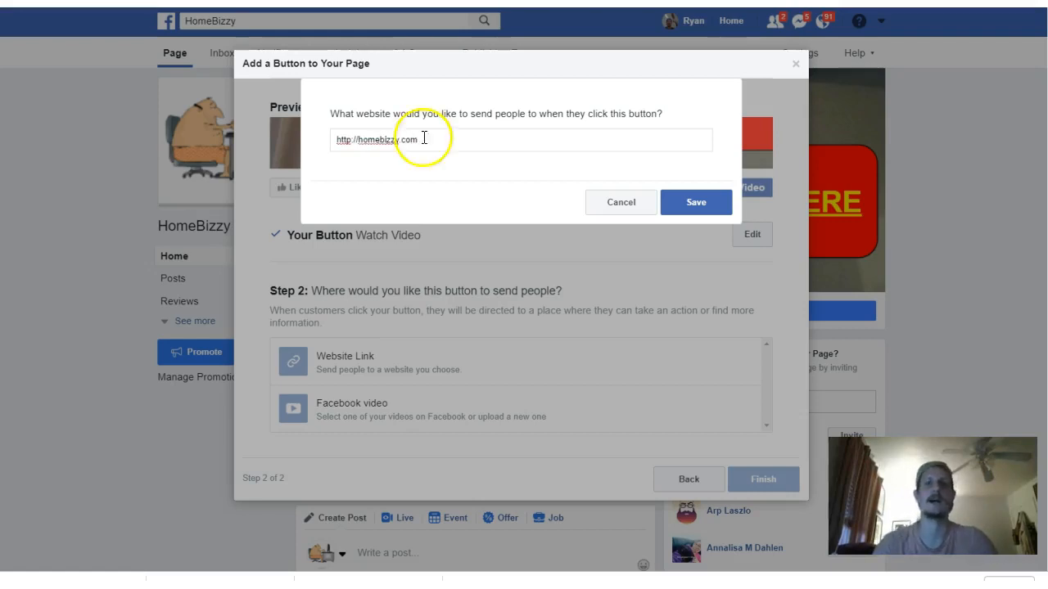
click(695, 201)
click(709, 203)
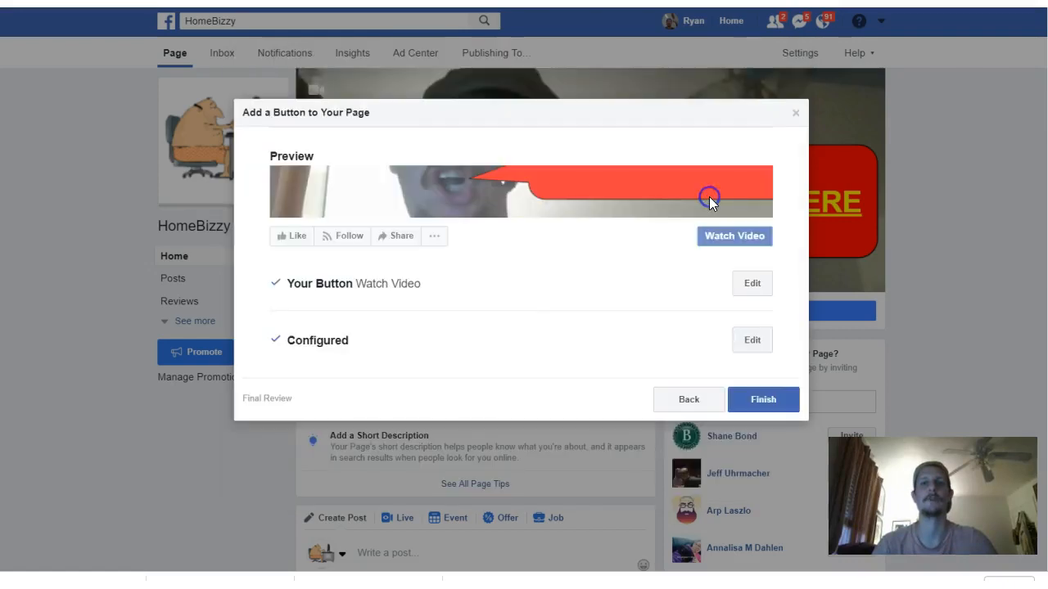
click(746, 401)
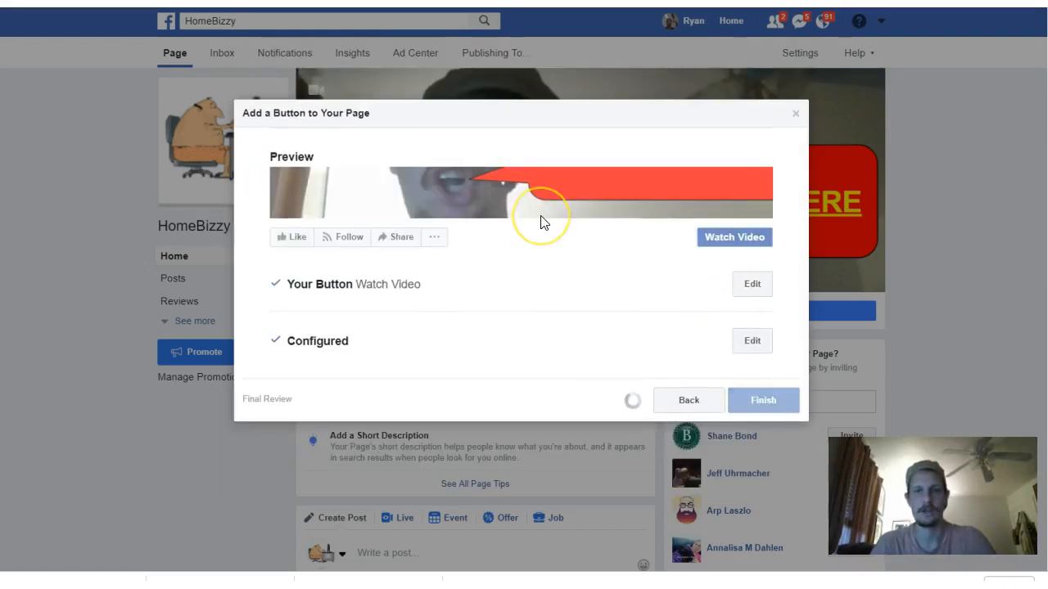
scroll(583, 230, down, 2)
scroll(574, 228, up, 2)
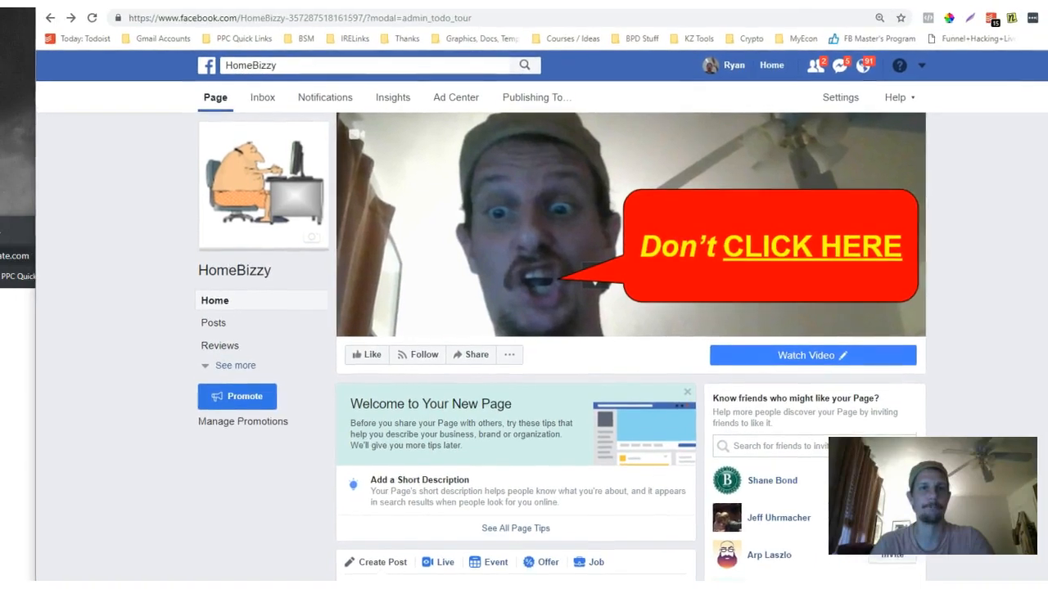
Step: Check the page's web address and open the page's About section at its general information
click(218, 18)
click(370, 17)
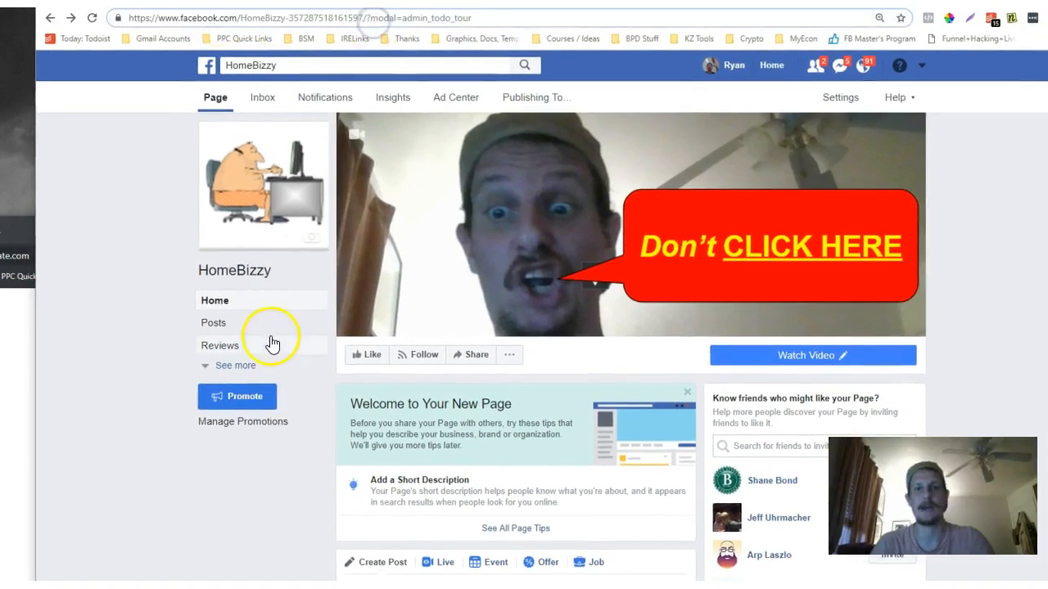
click(223, 366)
scroll(273, 305, down, 1)
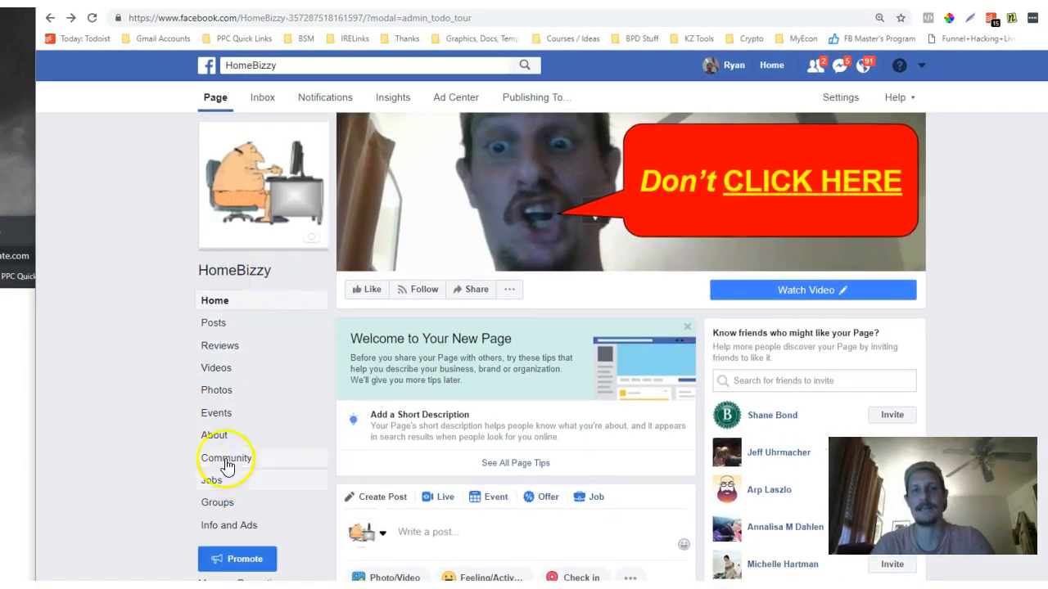
click(213, 435)
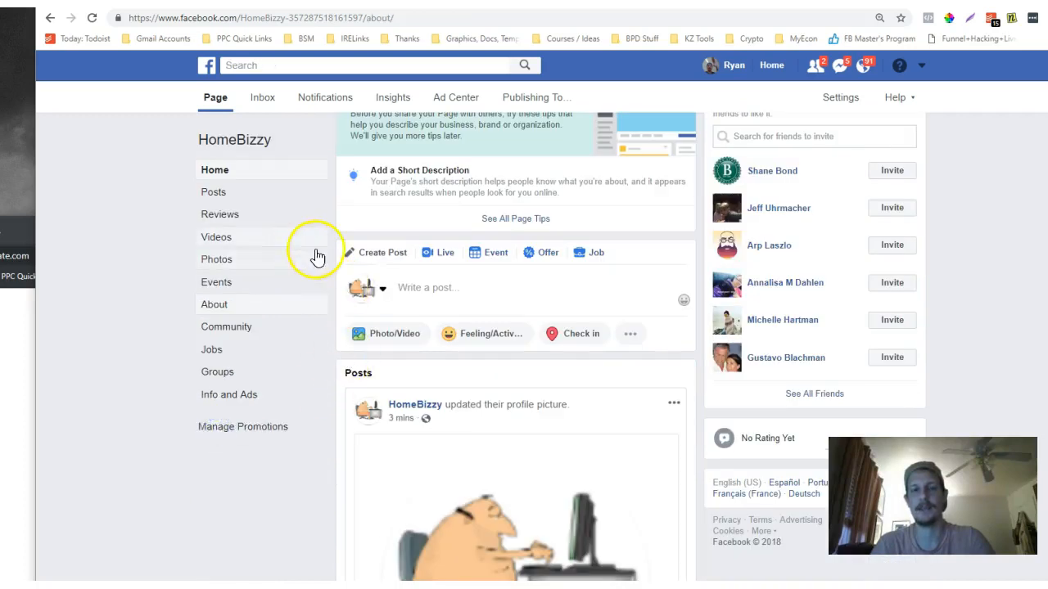
scroll(491, 331, down, 3)
scroll(397, 334, down, 3)
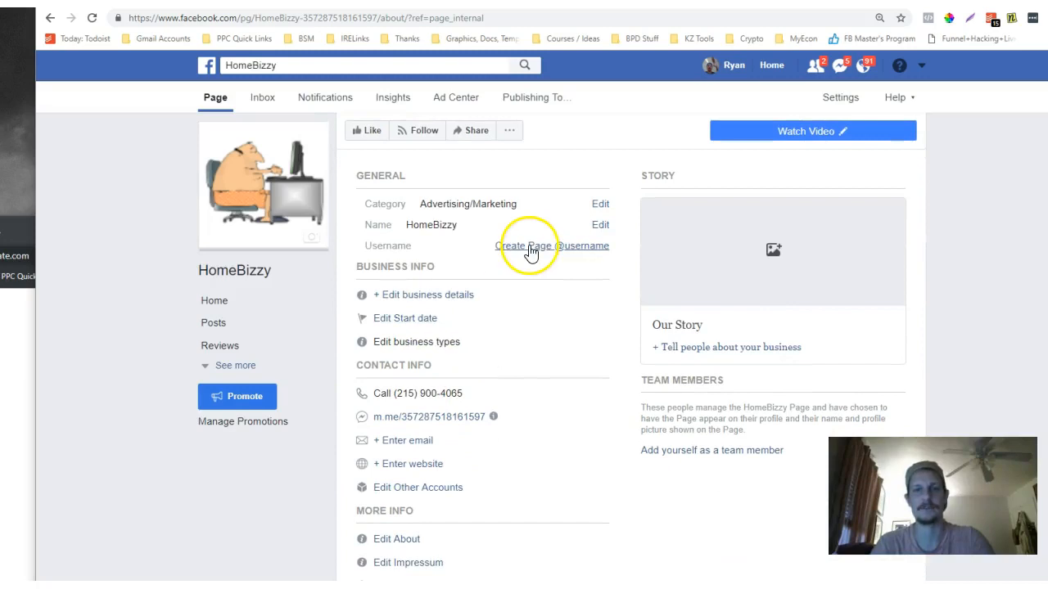
click(529, 247)
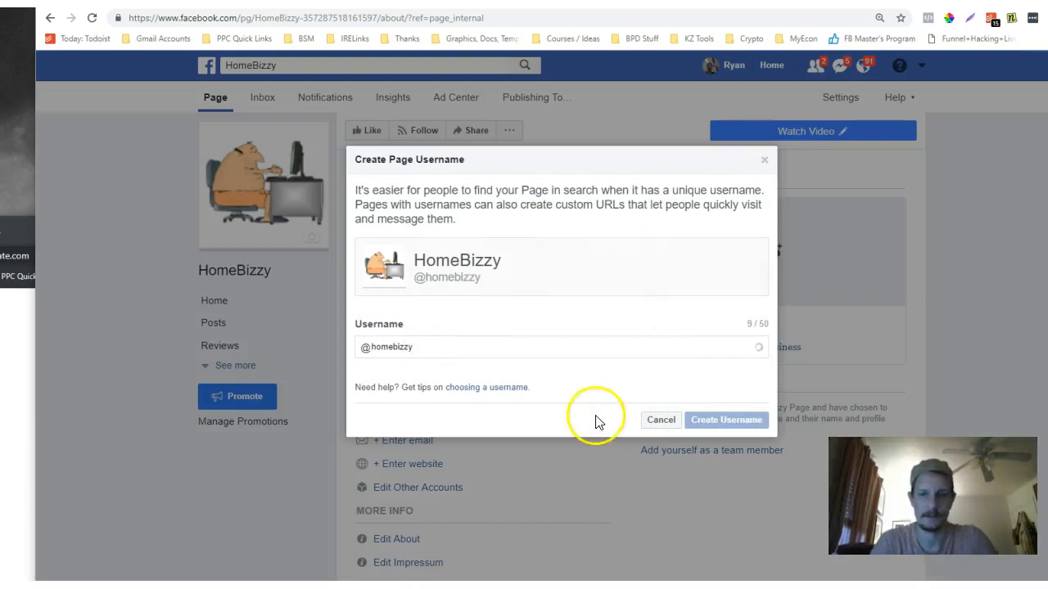
click(439, 346)
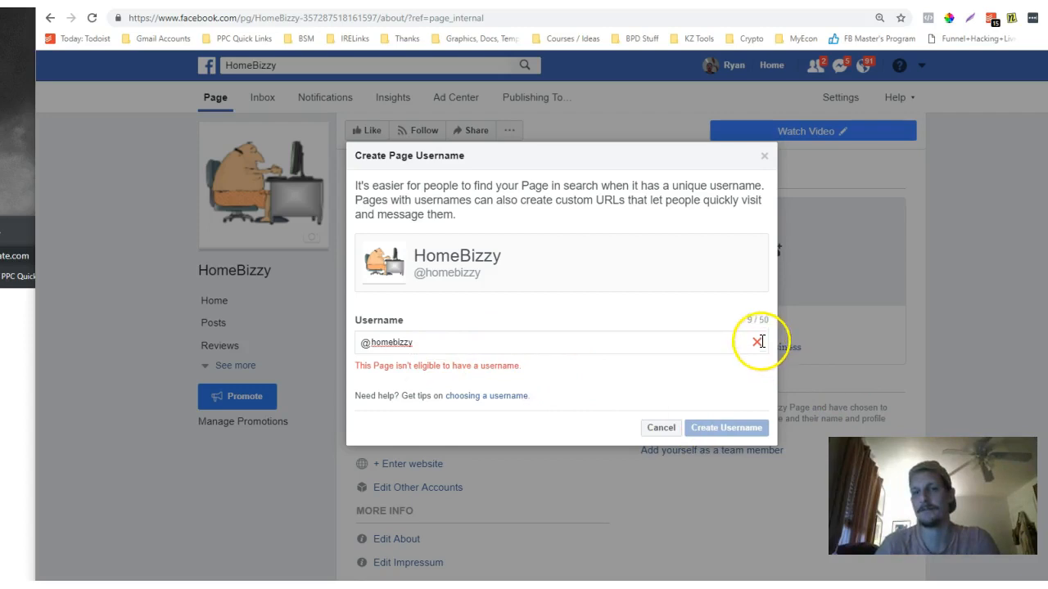
click(761, 157)
Step: Look over the About section's business, contact and additional information fields and the page header
scroll(503, 309, down, 3)
scroll(504, 311, up, 5)
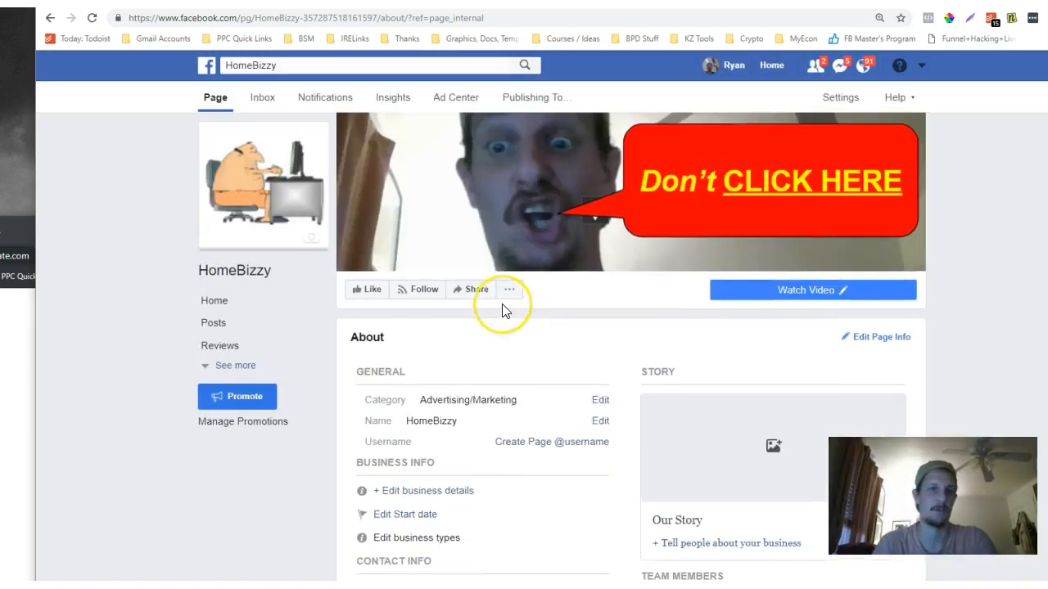
scroll(503, 309, down, 3)
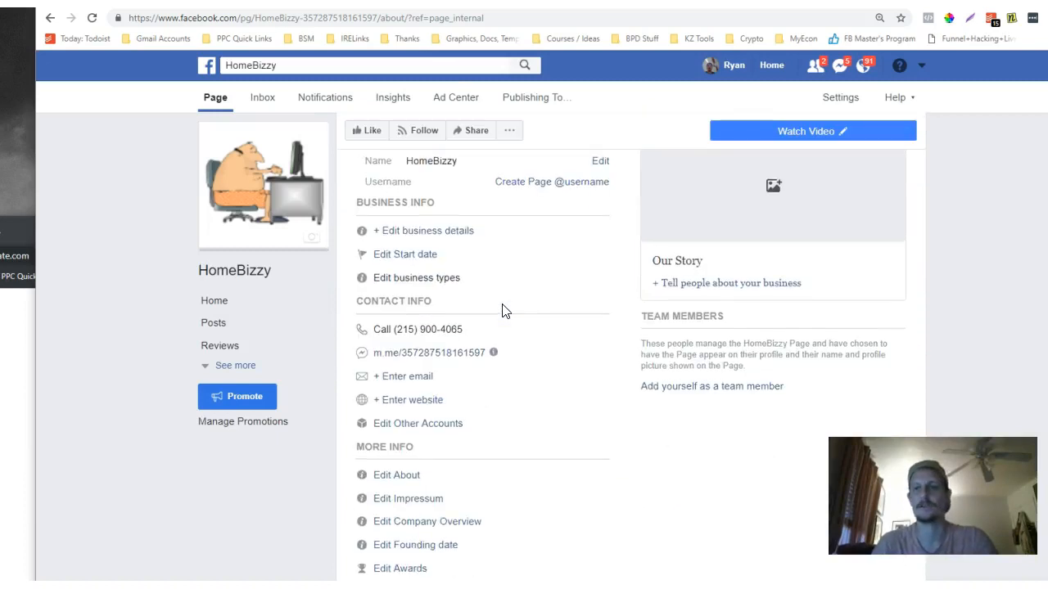
scroll(502, 306, up, 4)
scroll(458, 328, down, 1)
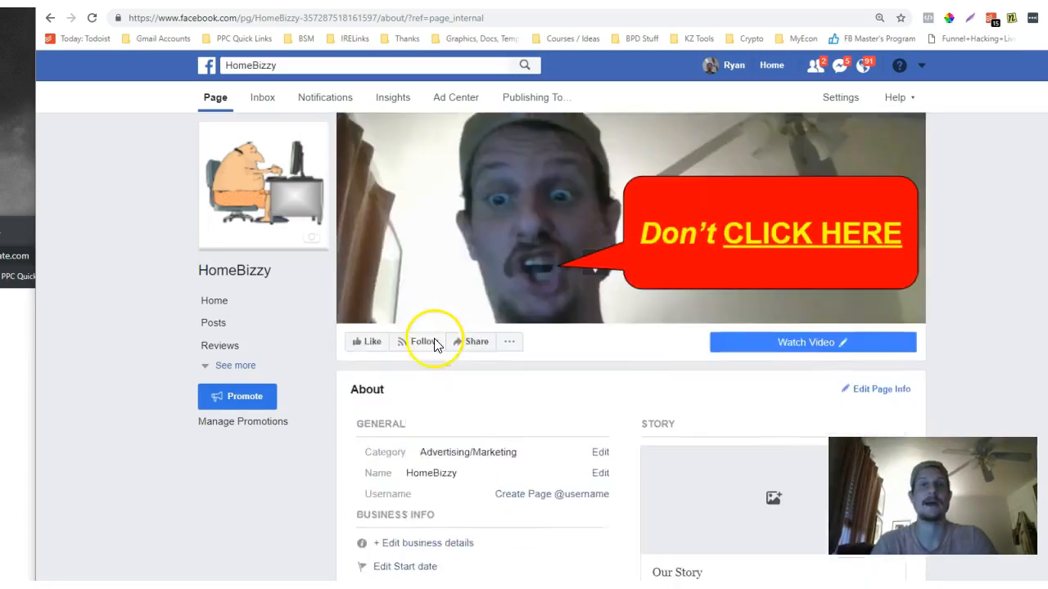
scroll(434, 345, up, 1)
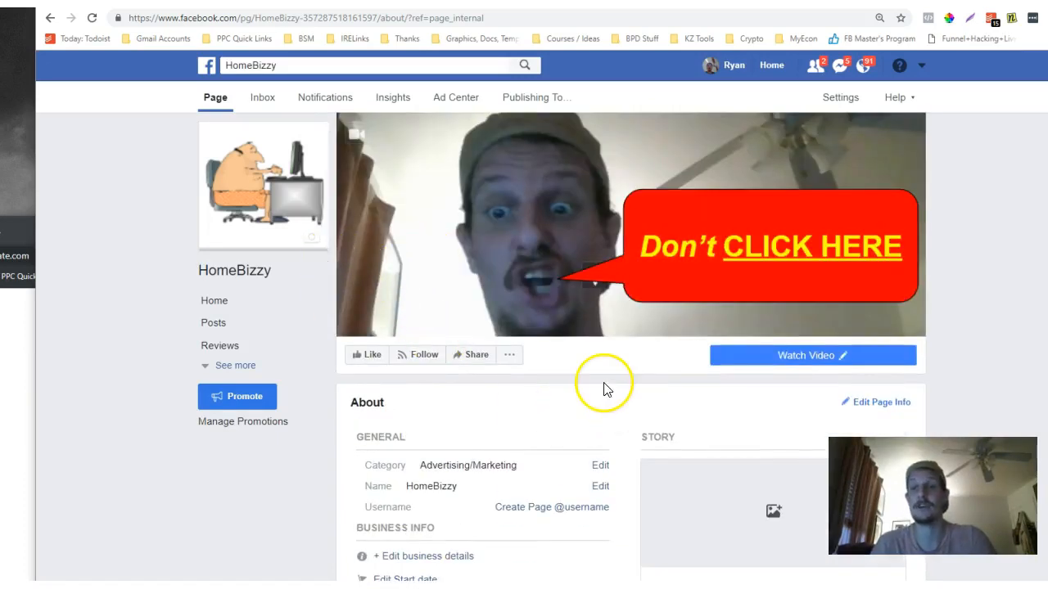
mouse_move(404, 293)
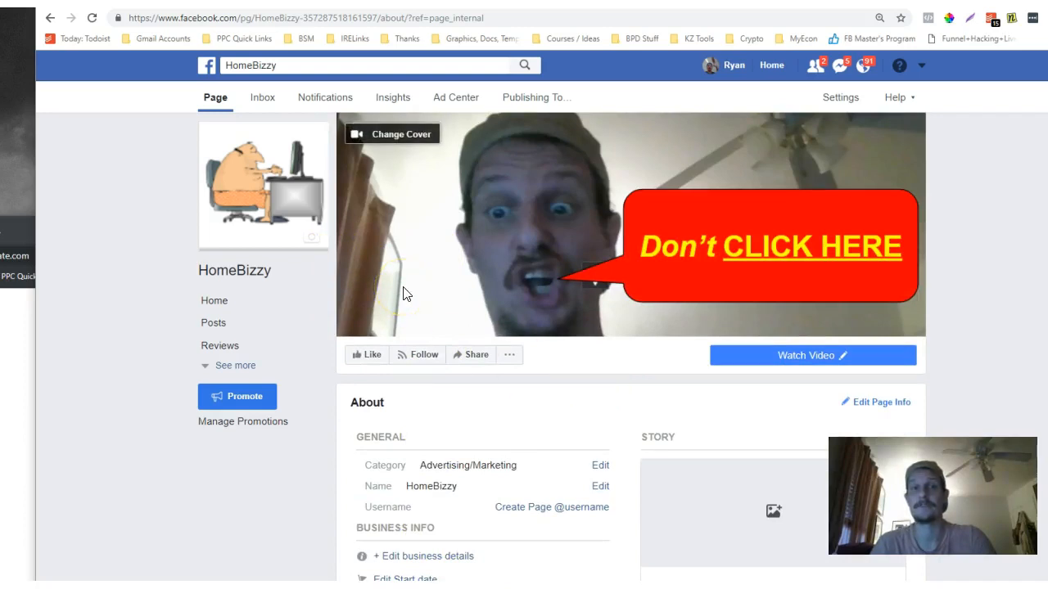